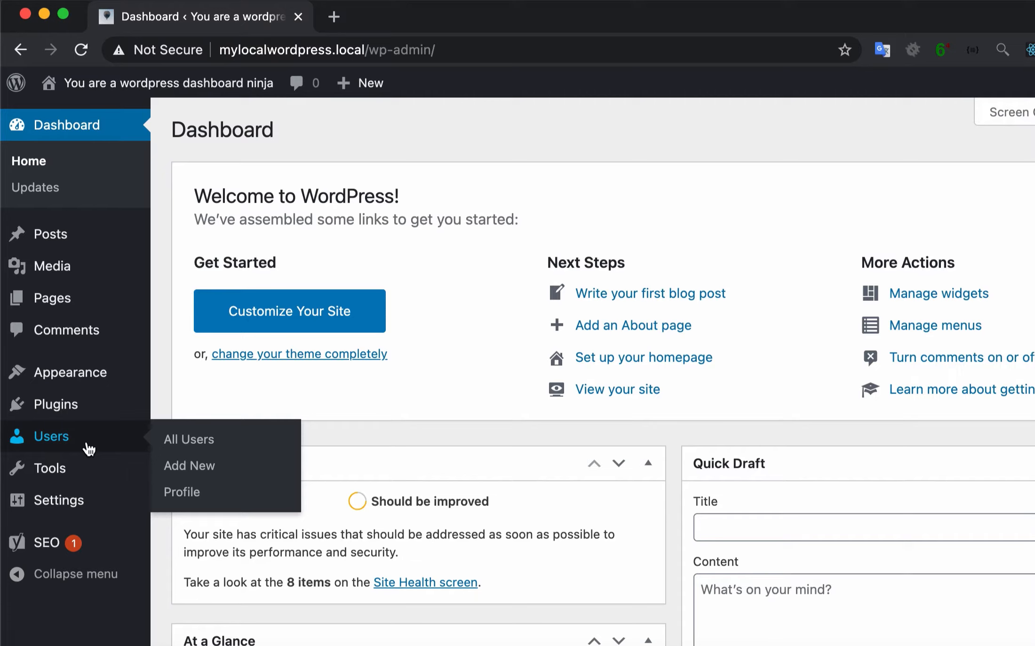
Step: Open the list of all users, select the admin account and look through the roles it could be changed to
click(196, 450)
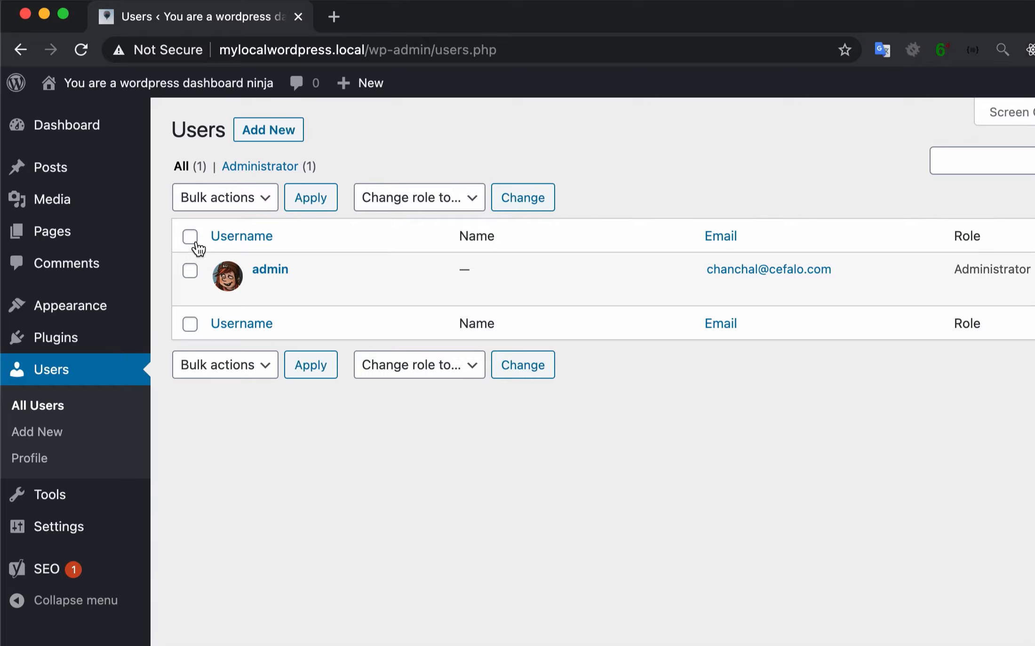
click(192, 270)
click(428, 200)
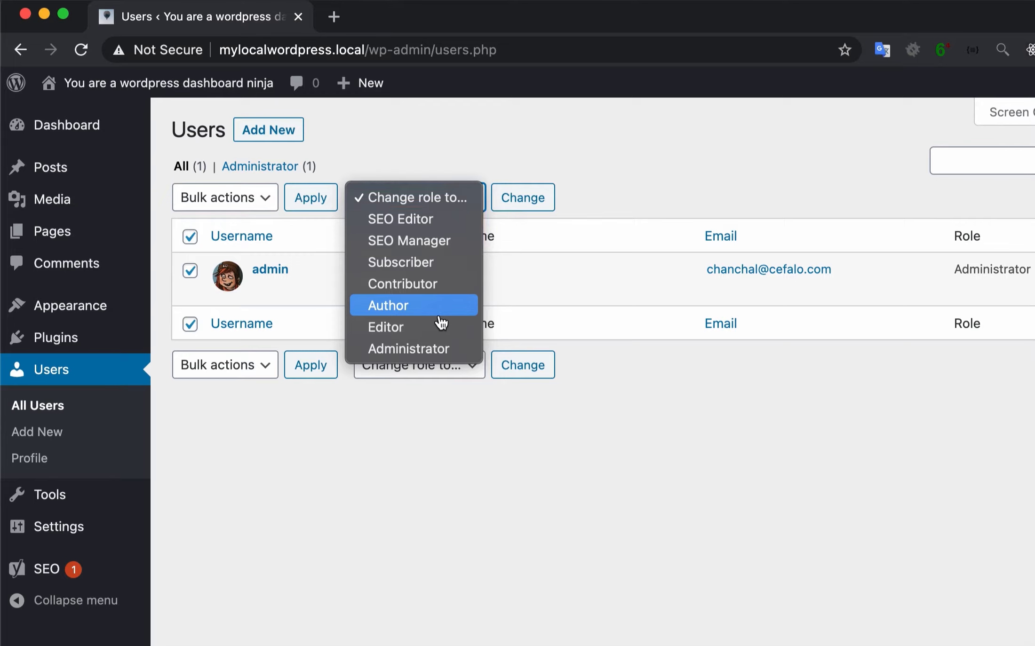
click(446, 472)
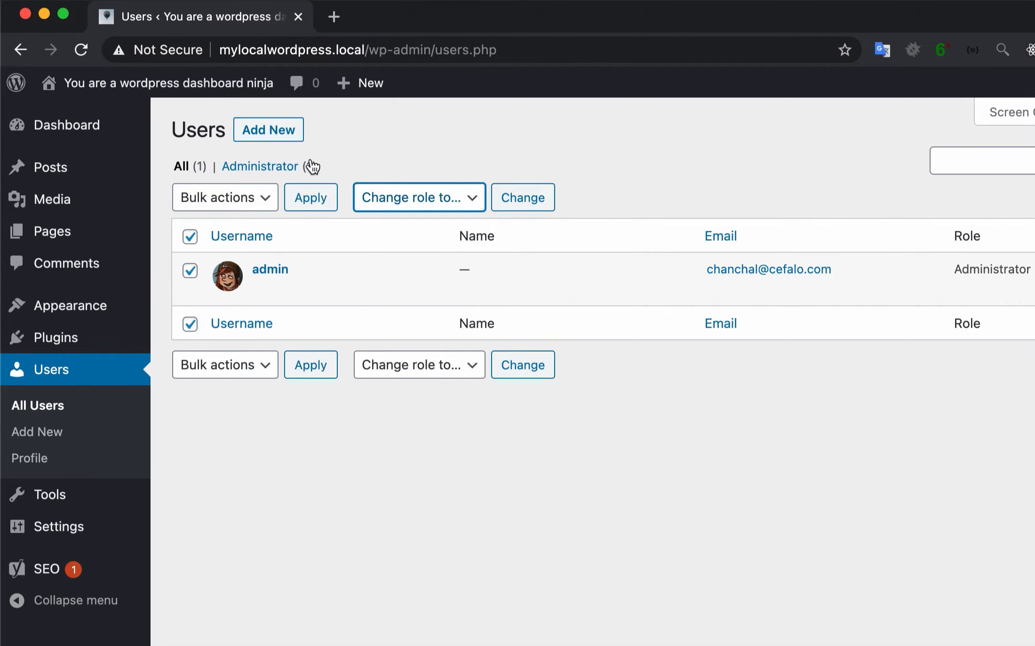
Step: Start a new user account with the username editor1 and fill in the user's e-mail address
click(289, 133)
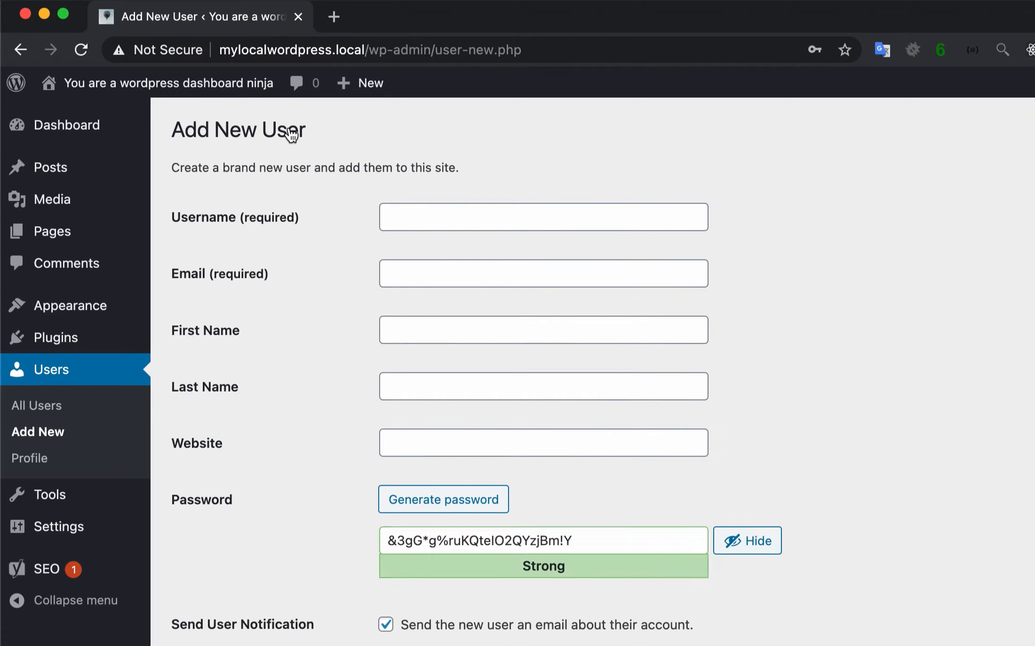
click(409, 225)
text(edito)
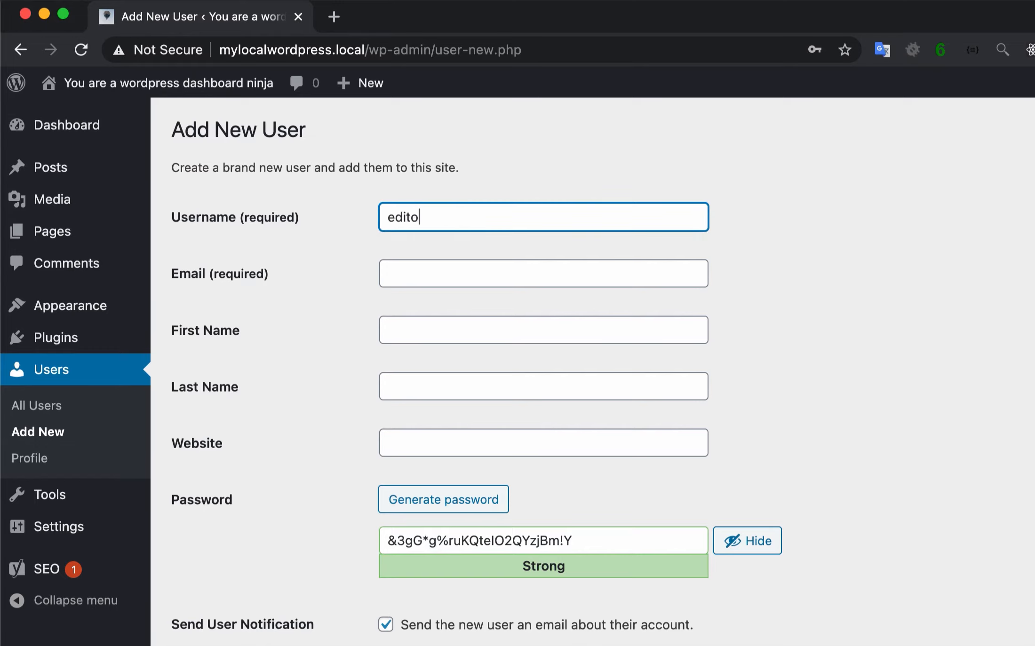
text(r1)
click(435, 287)
text(edi)
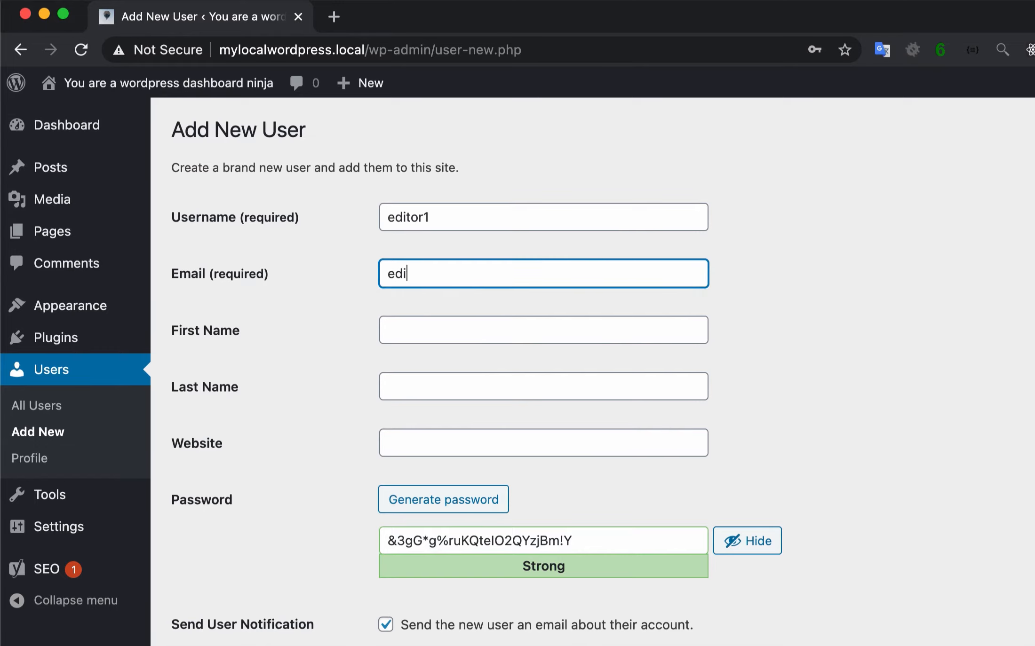
text(tor1@test.com)
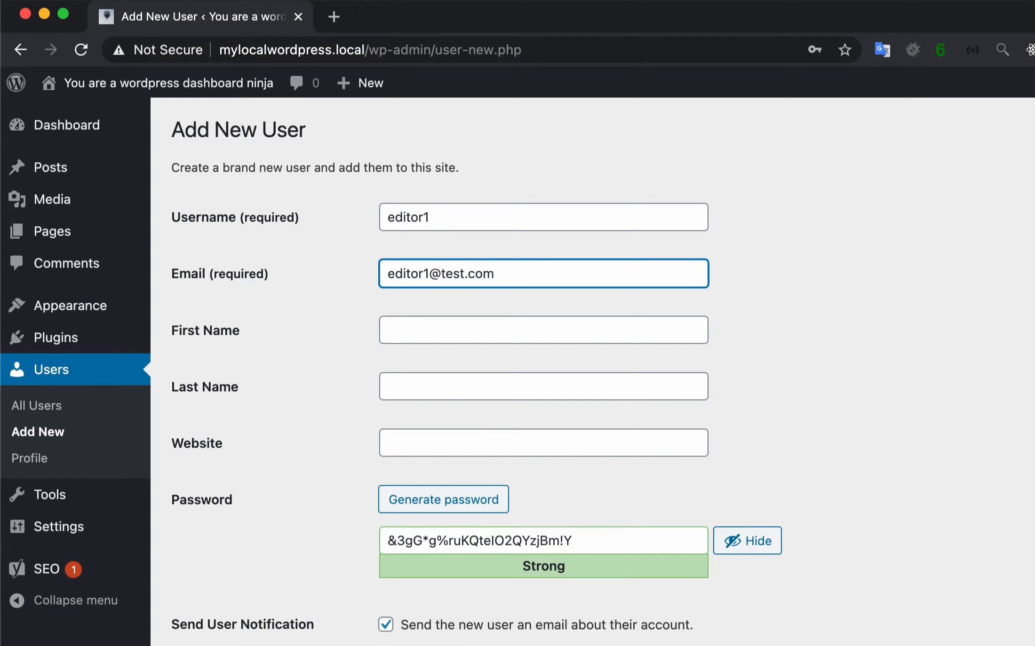
Step: Copy the generated password and turn off the account e-mail notification for the new user
scroll(464, 471, down, 3)
triple_click(461, 454)
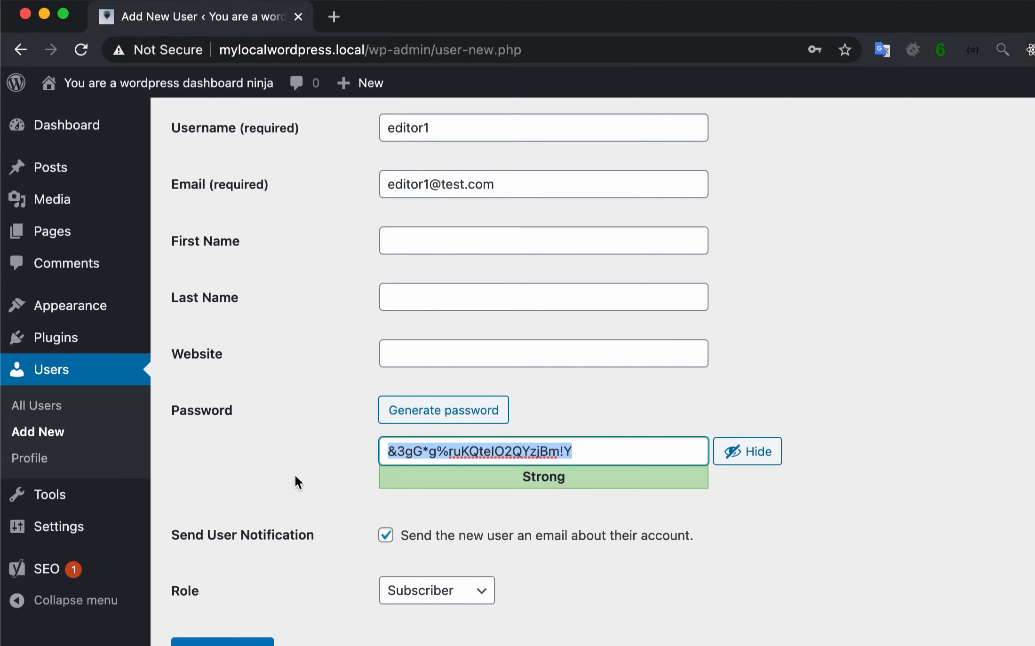
scroll(296, 480, down, 1)
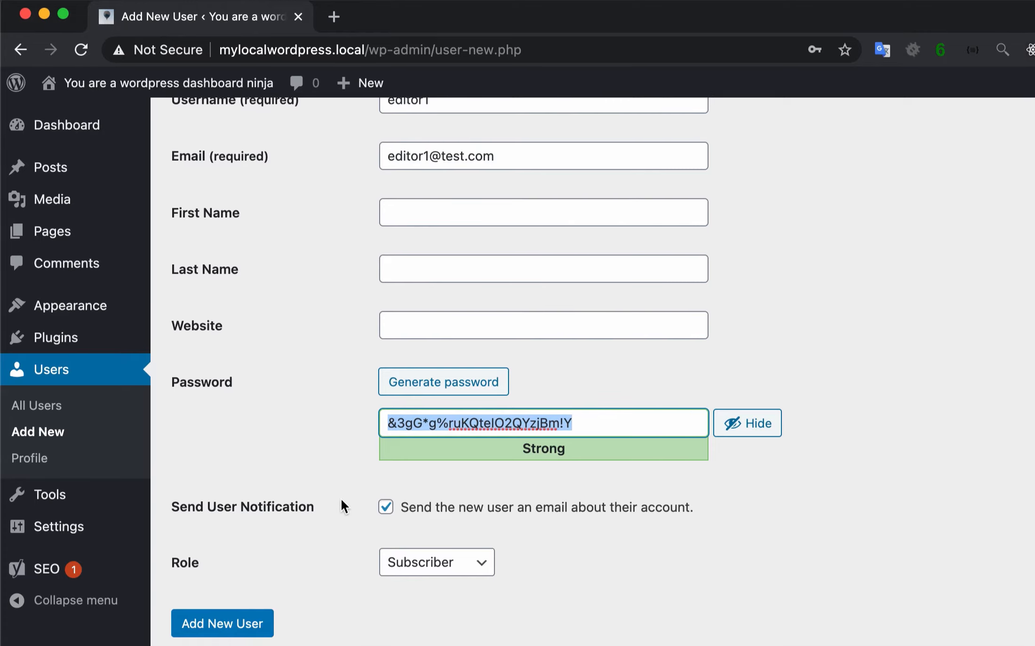
scroll(418, 485, down, 1)
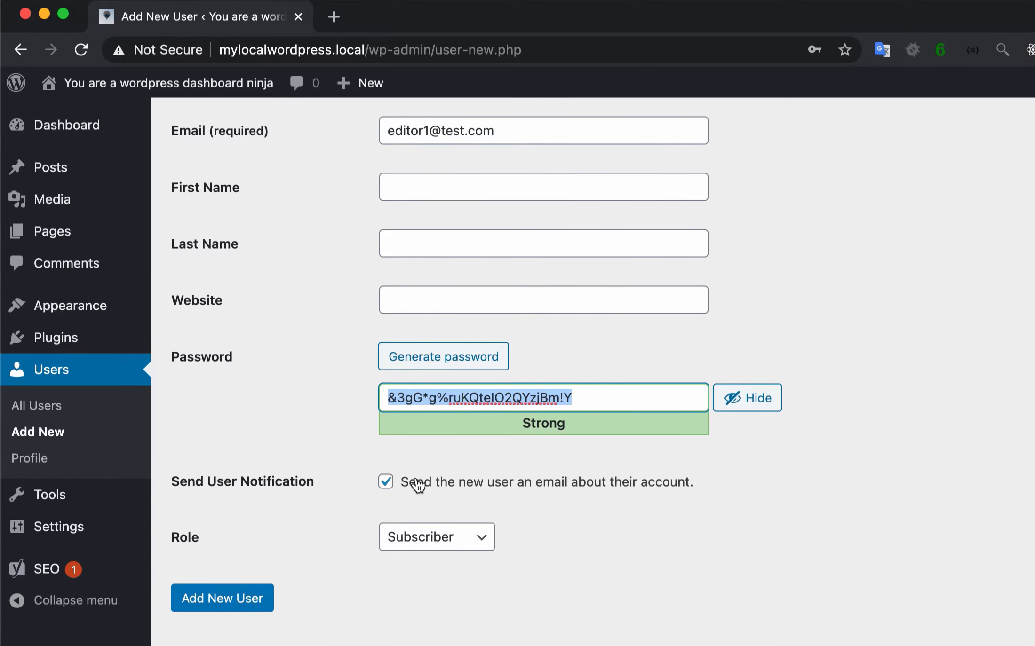
click(385, 485)
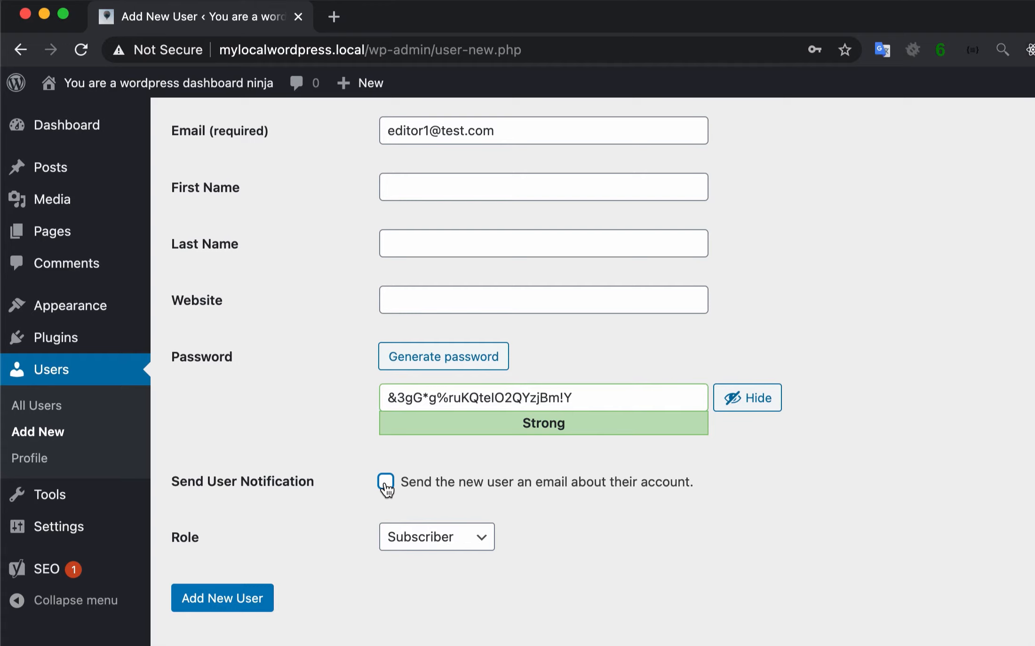
Step: Assign the Author role and create the new user, dismissing the browser's offer to save the password
scroll(358, 468, down, 1)
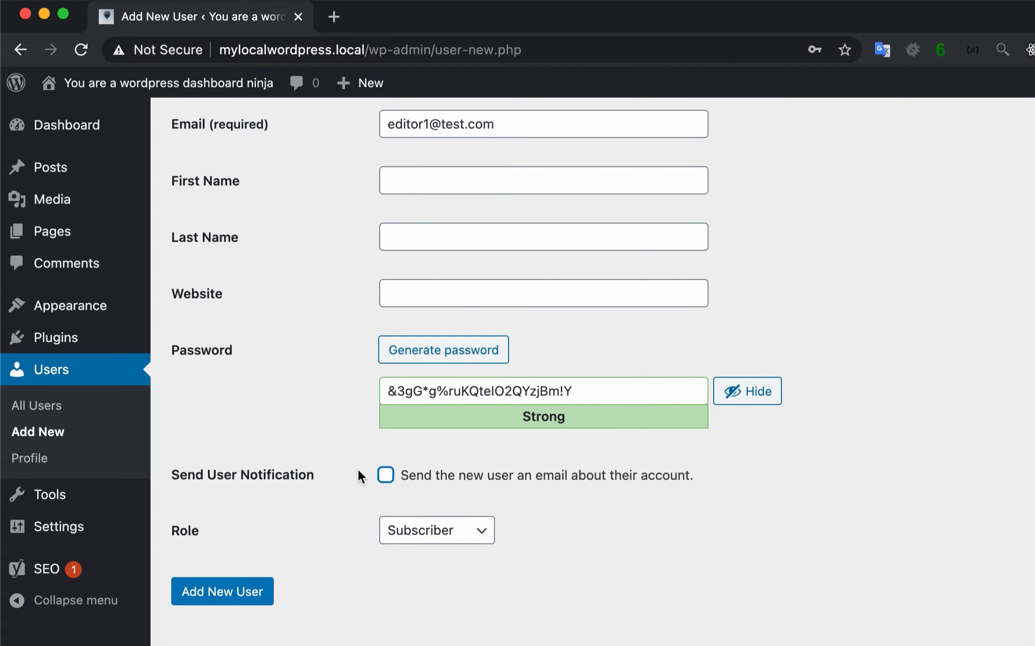
click(462, 544)
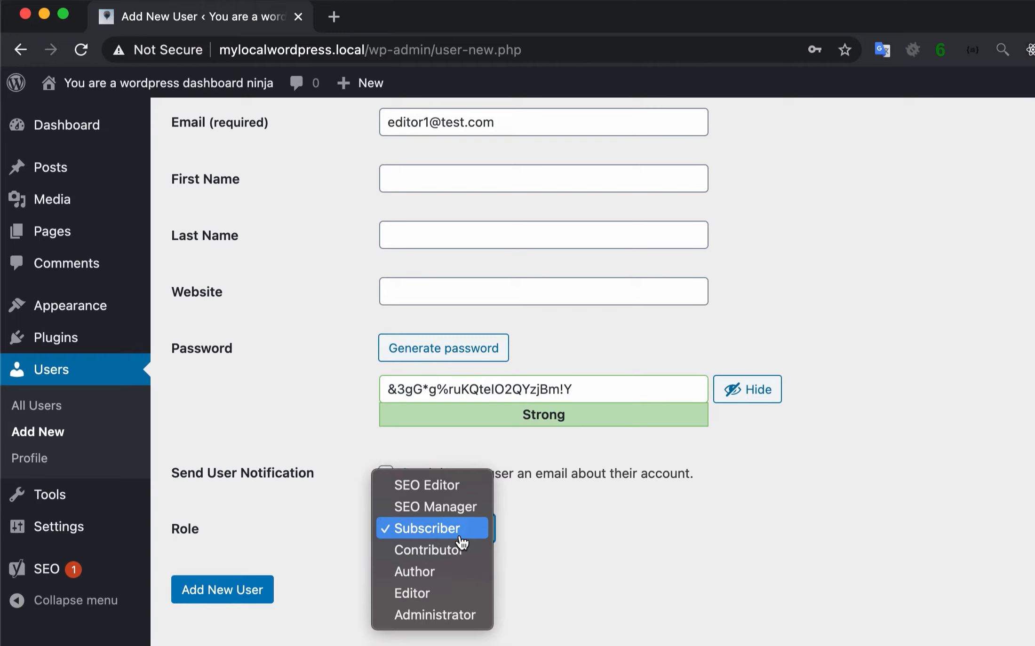
click(459, 577)
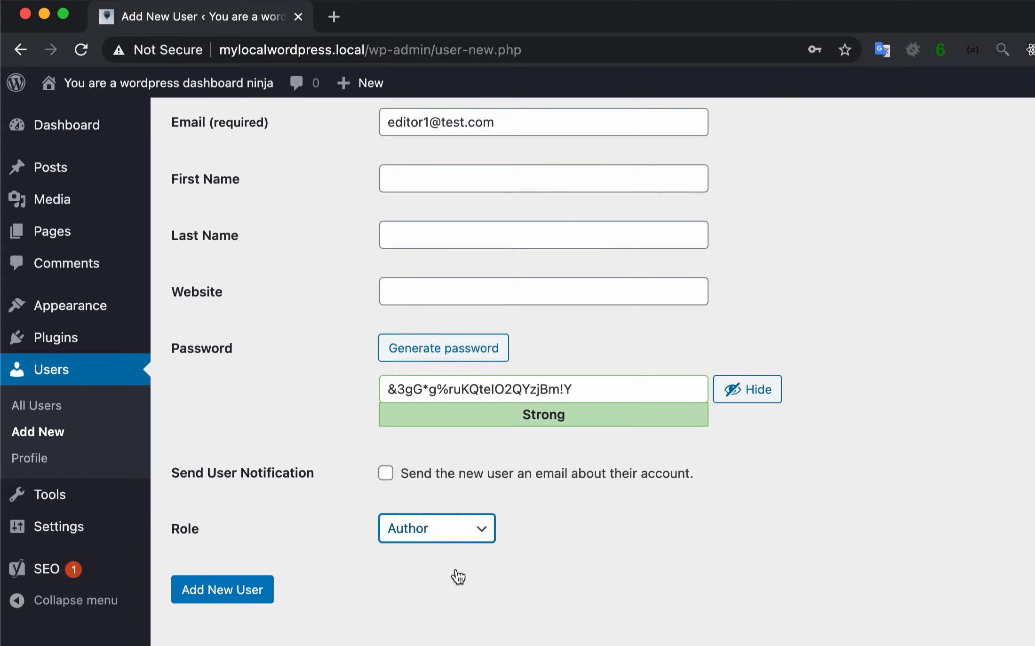
click(227, 598)
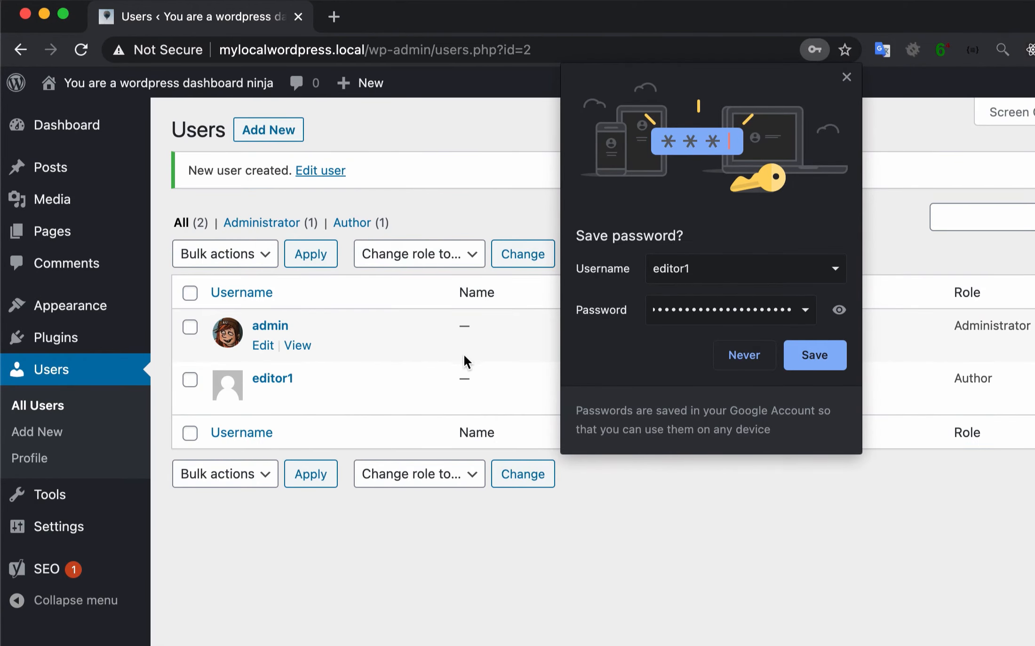
click(847, 77)
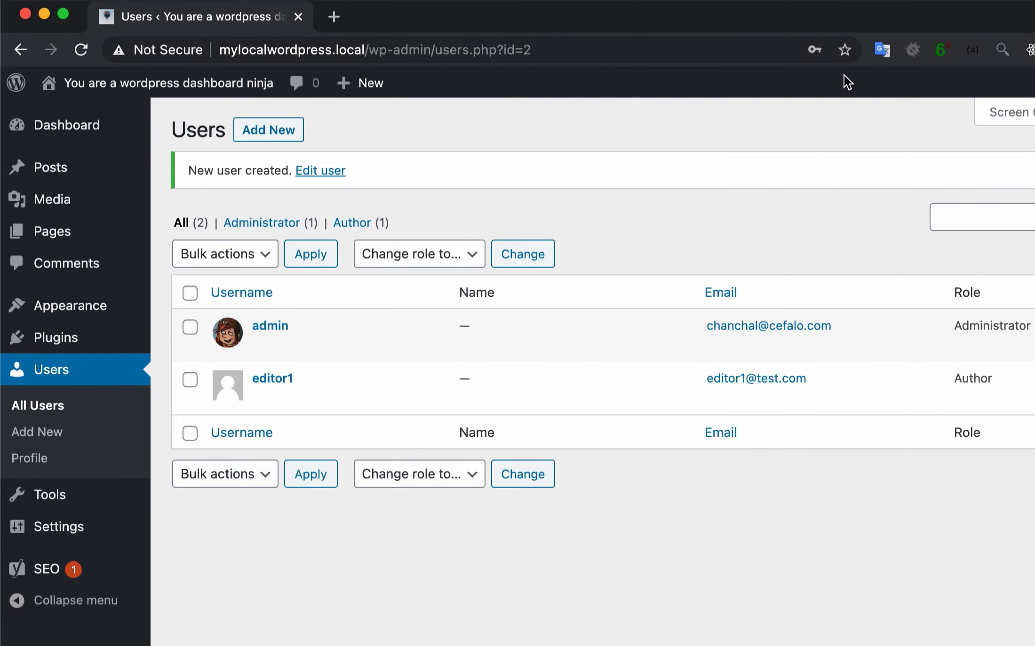
Step: Open editor1's profile for editing and examine its personal options, name, contact and biographical fields
mouse_move(328, 411)
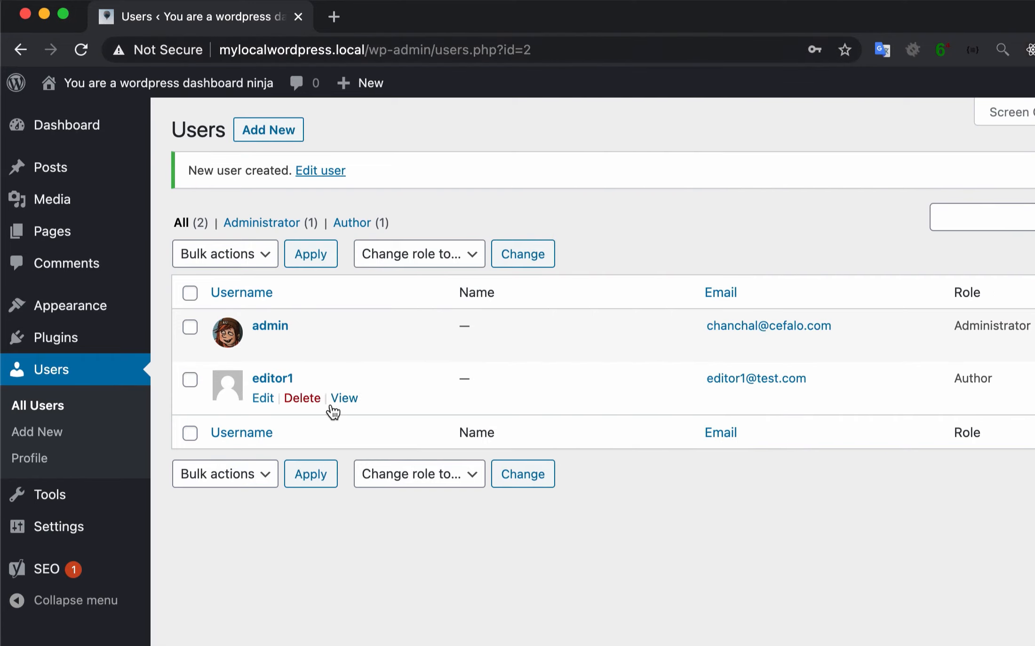
click(262, 402)
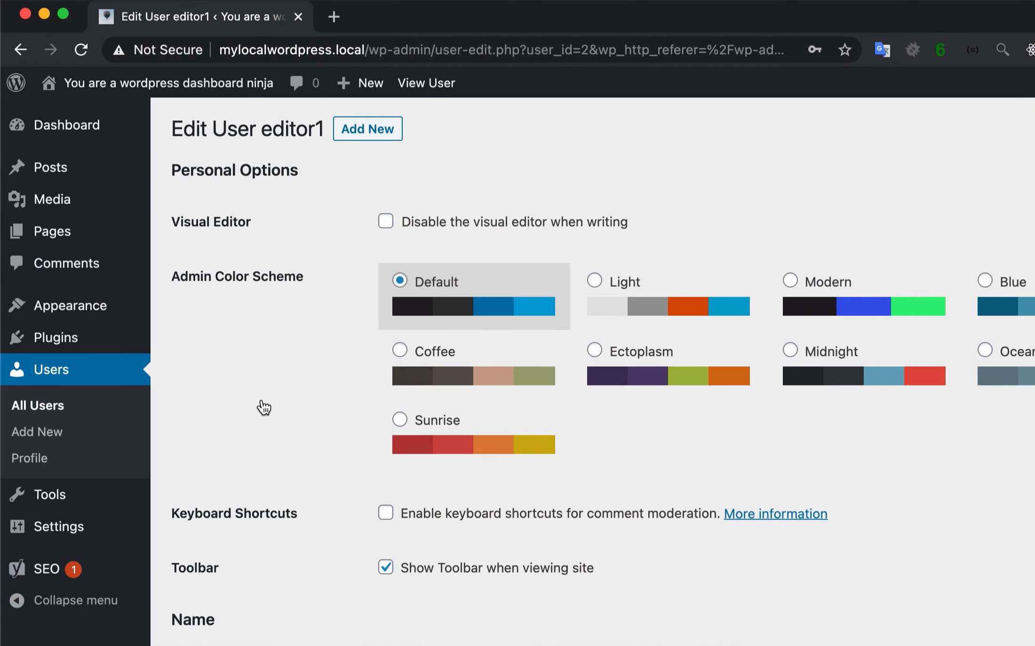
scroll(264, 407, down, 5)
scroll(264, 407, down, 5)
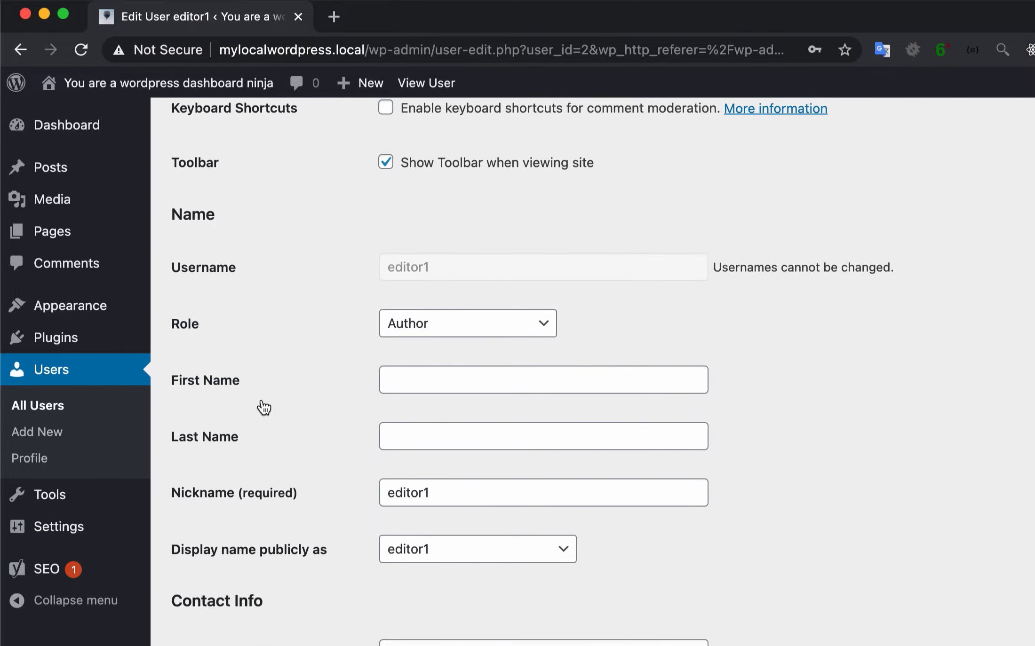
scroll(264, 408, down, 1)
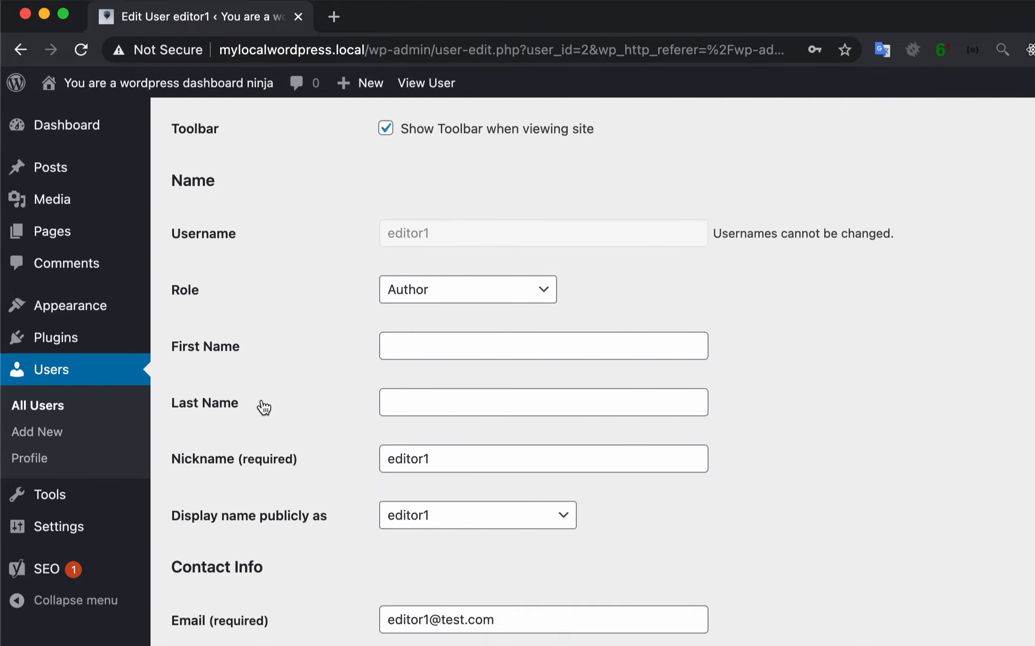
scroll(291, 381, down, 2)
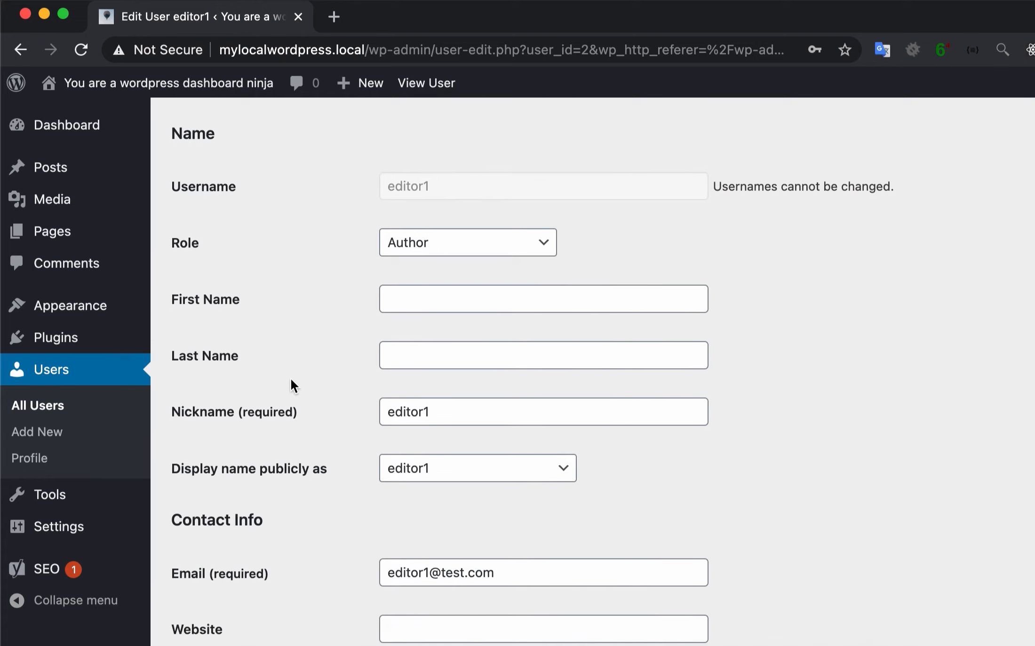
scroll(293, 386, down, 7)
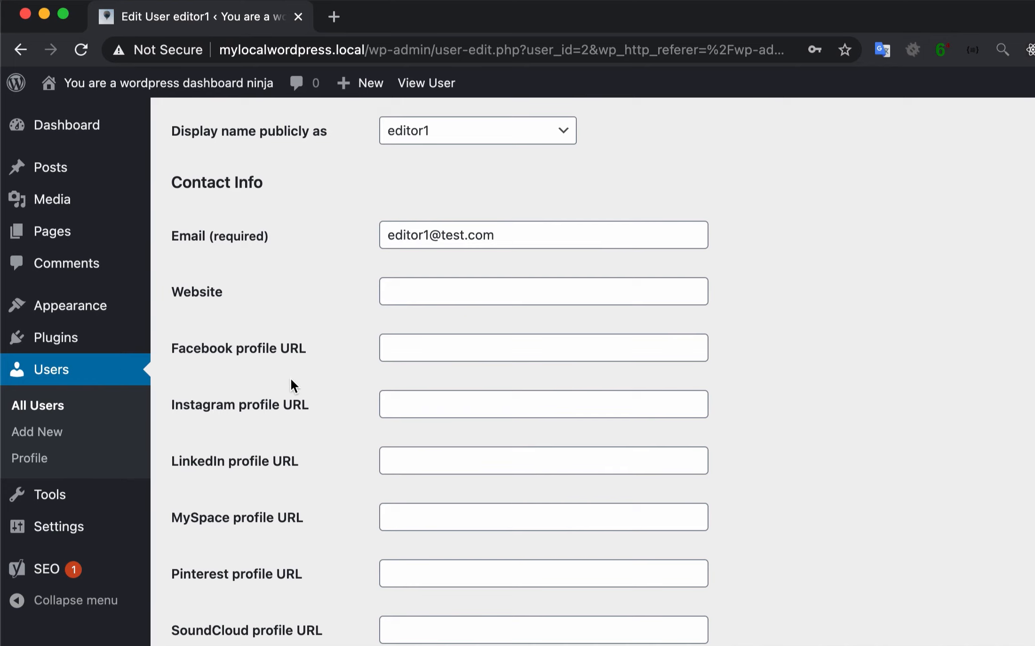
scroll(291, 380, down, 6)
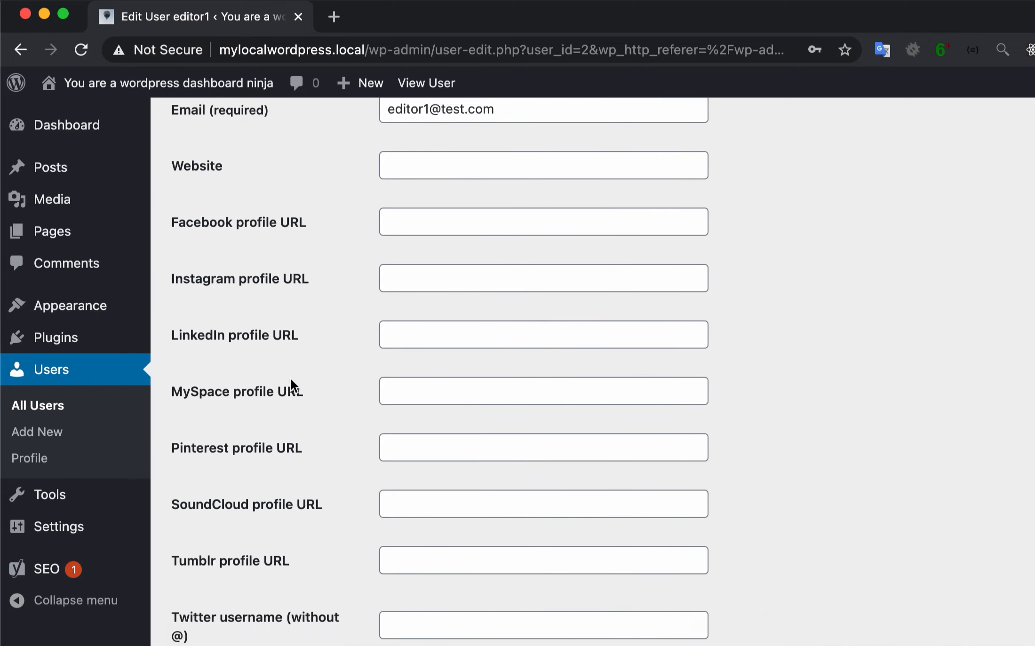
scroll(292, 386, down, 10)
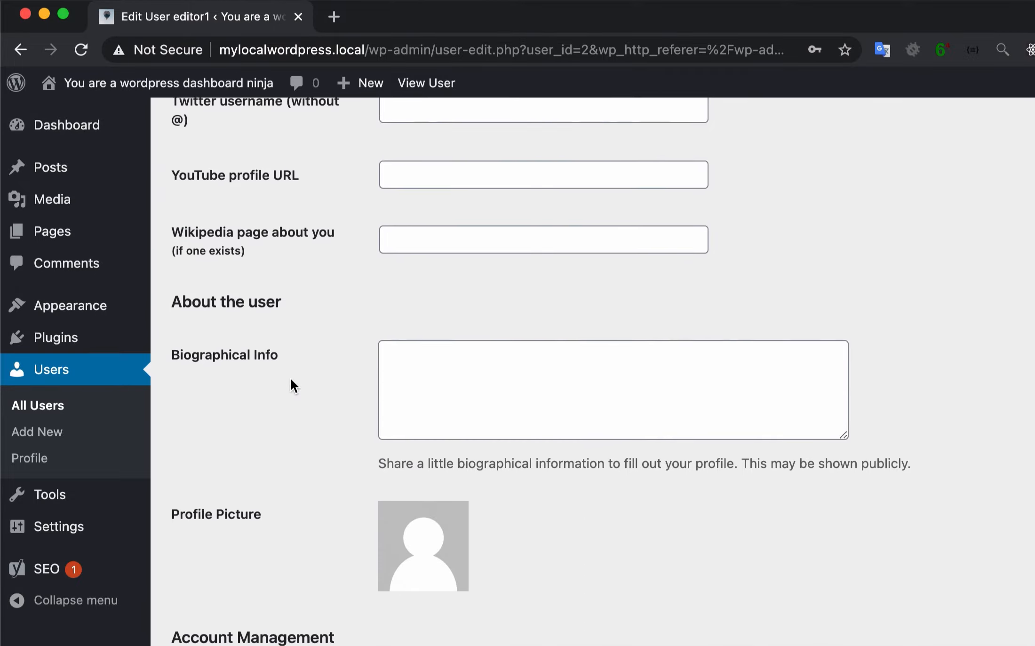
Step: Generate a new password for editor1 in the profile's account management section
scroll(291, 379, down, 5)
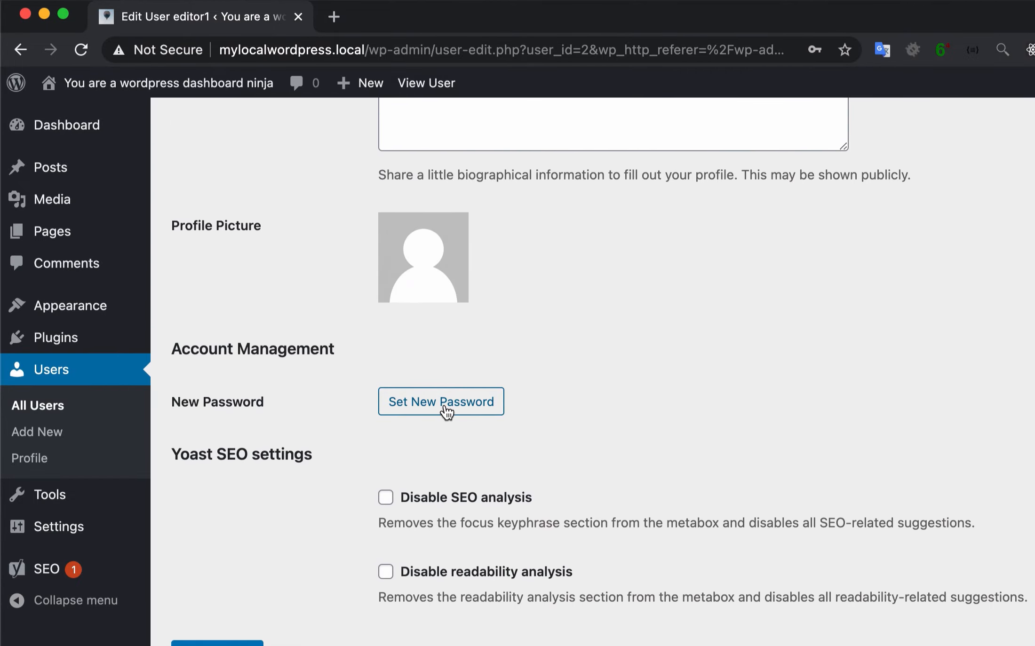
click(446, 413)
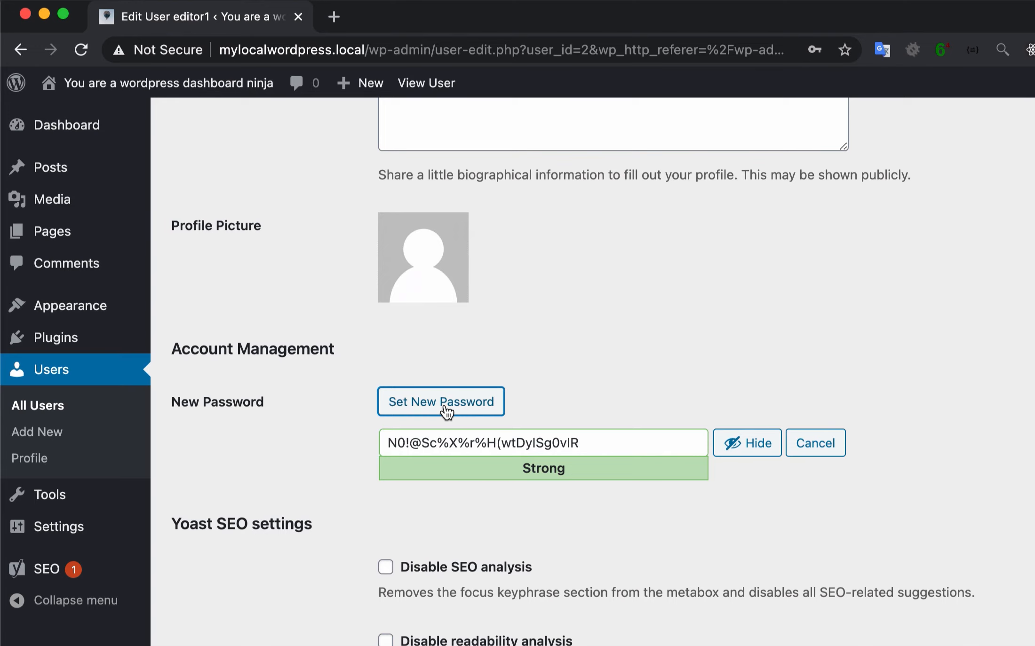
scroll(297, 492, down, 3)
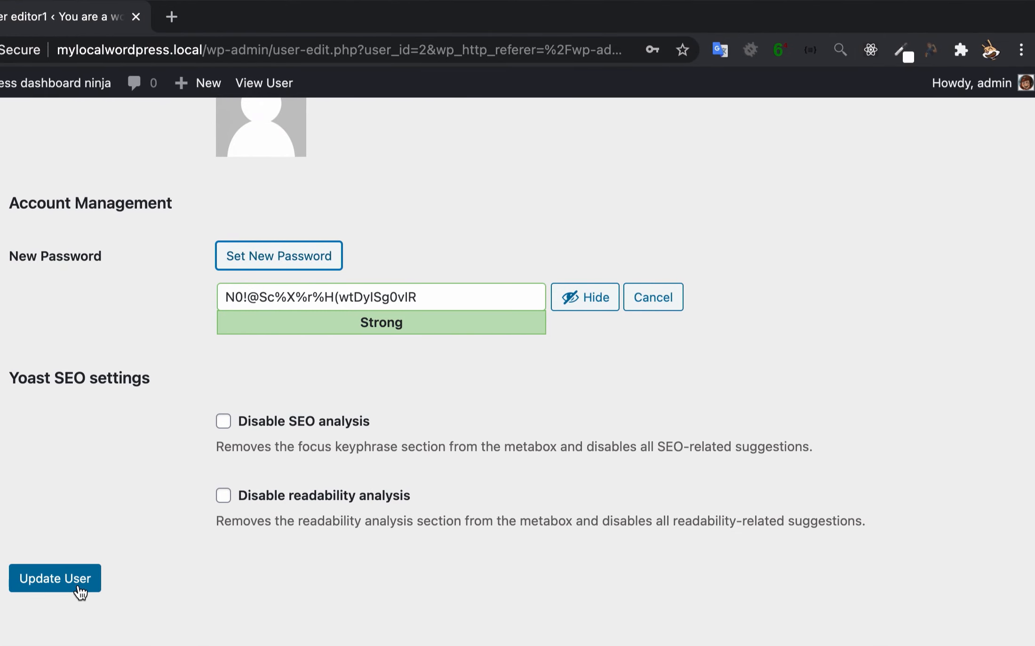
Step: Log out of the admin account, discarding the unsaved changes to editor1's profile
mouse_move(1025, 85)
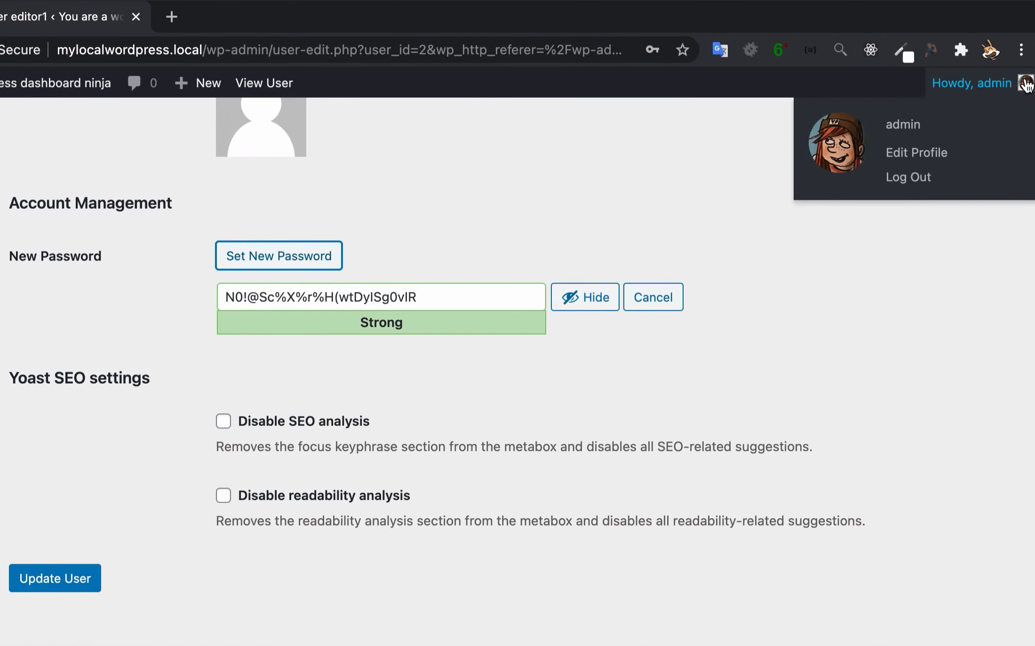
click(918, 178)
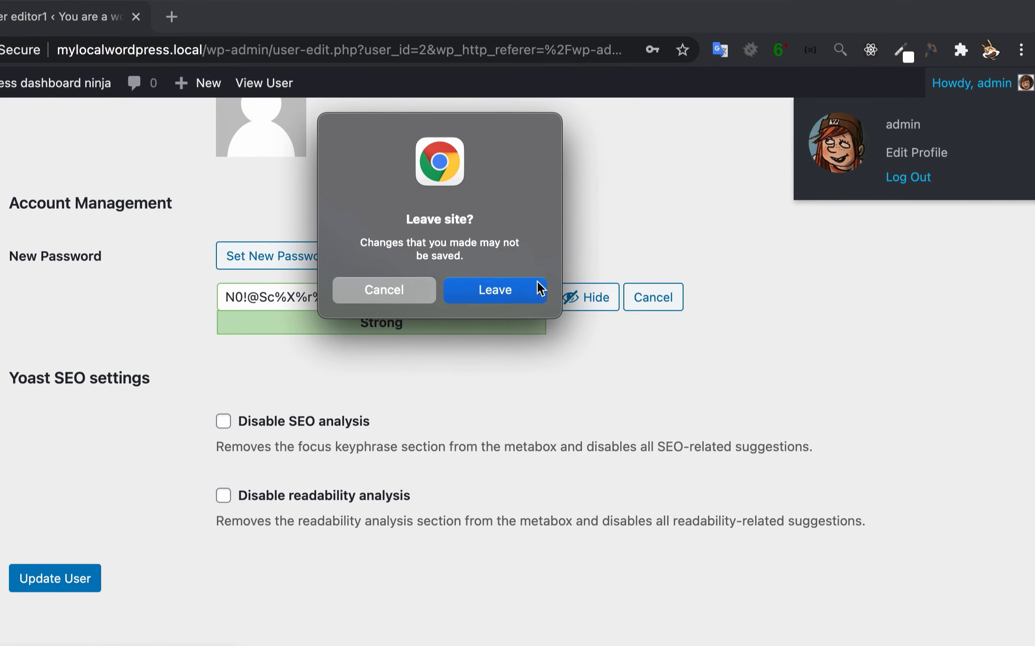
click(537, 285)
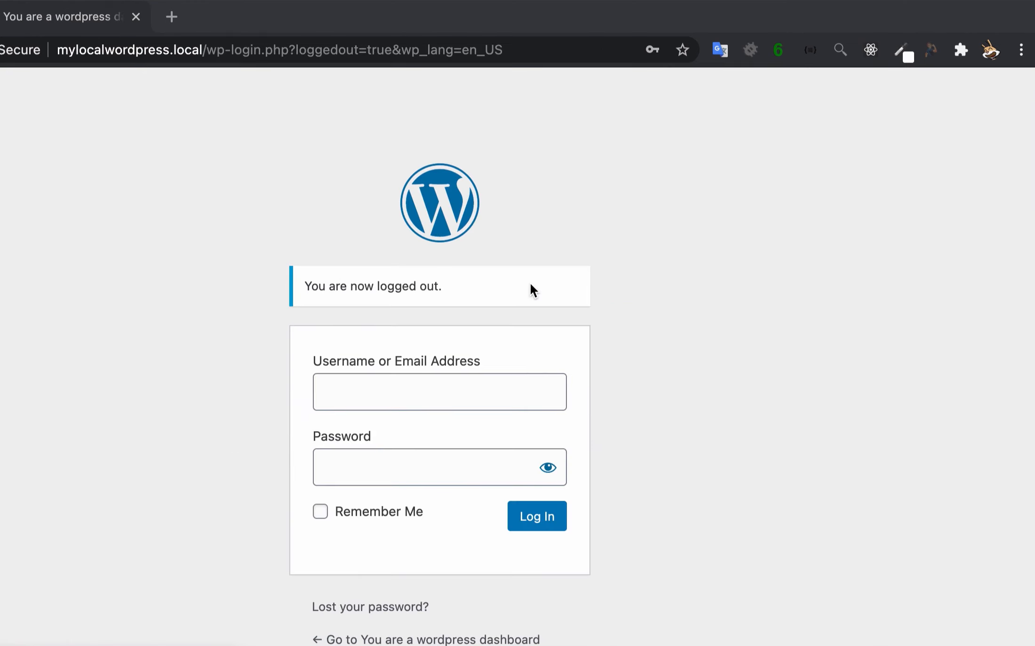
Step: Log in as editor1 with the copied account password and dismiss the offer to save it
click(381, 389)
text(editor1)
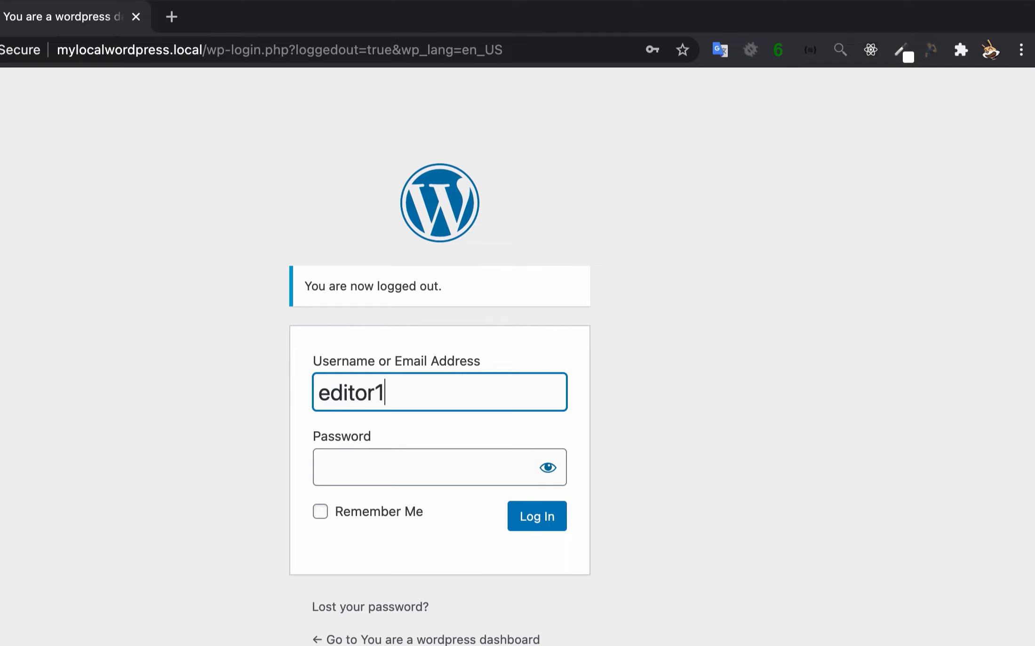
key(Tab)
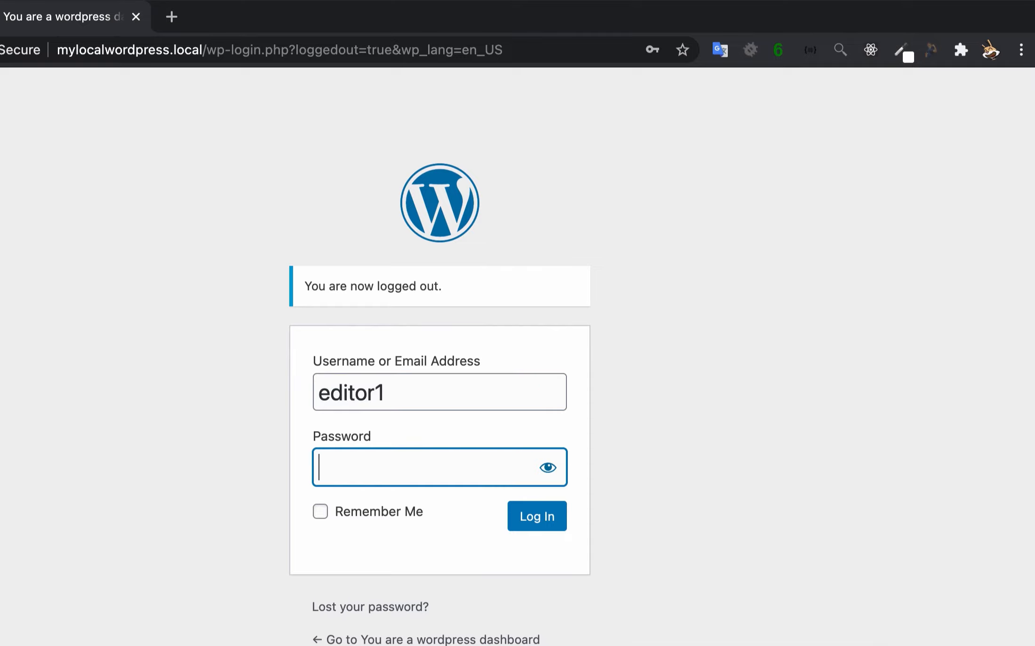
key(super+v)
click(549, 527)
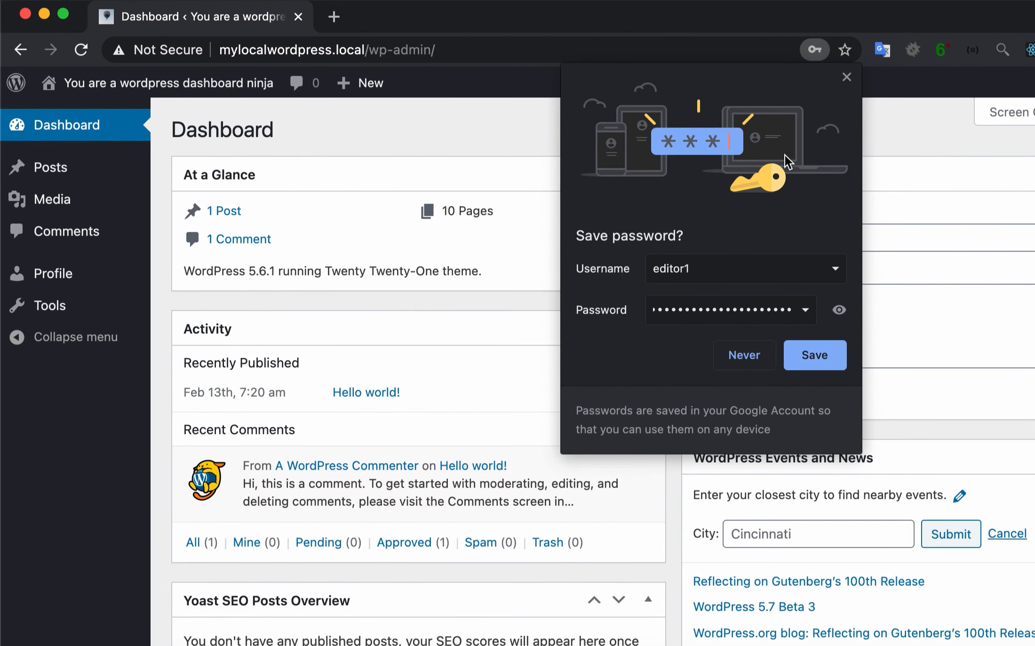
click(845, 78)
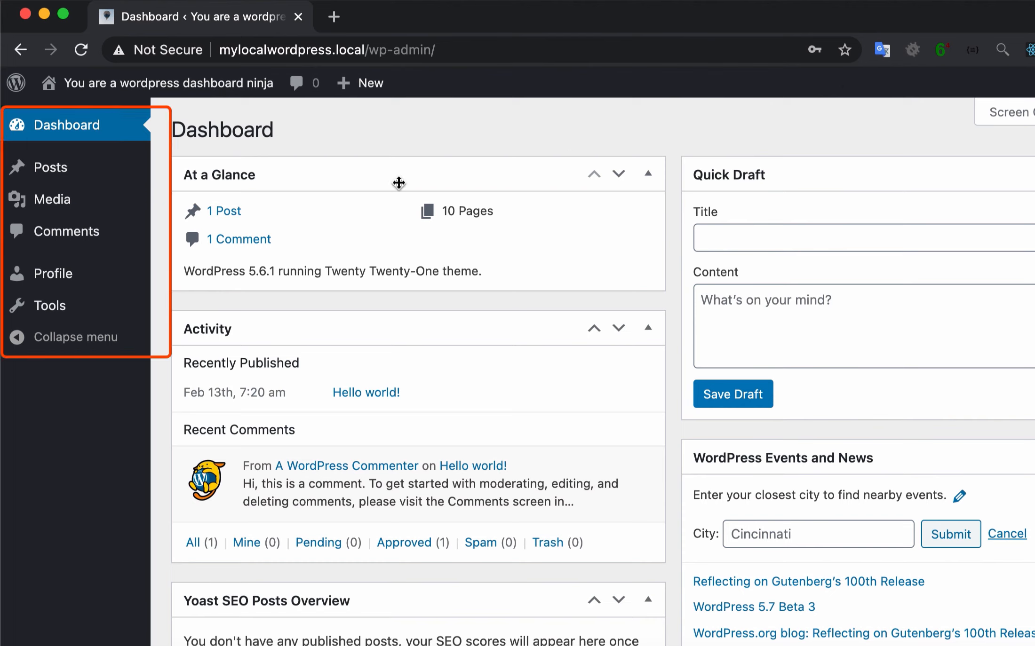
Step: Start a new post as editor1 and close the block editor's welcome guide
mouse_move(138, 172)
click(189, 198)
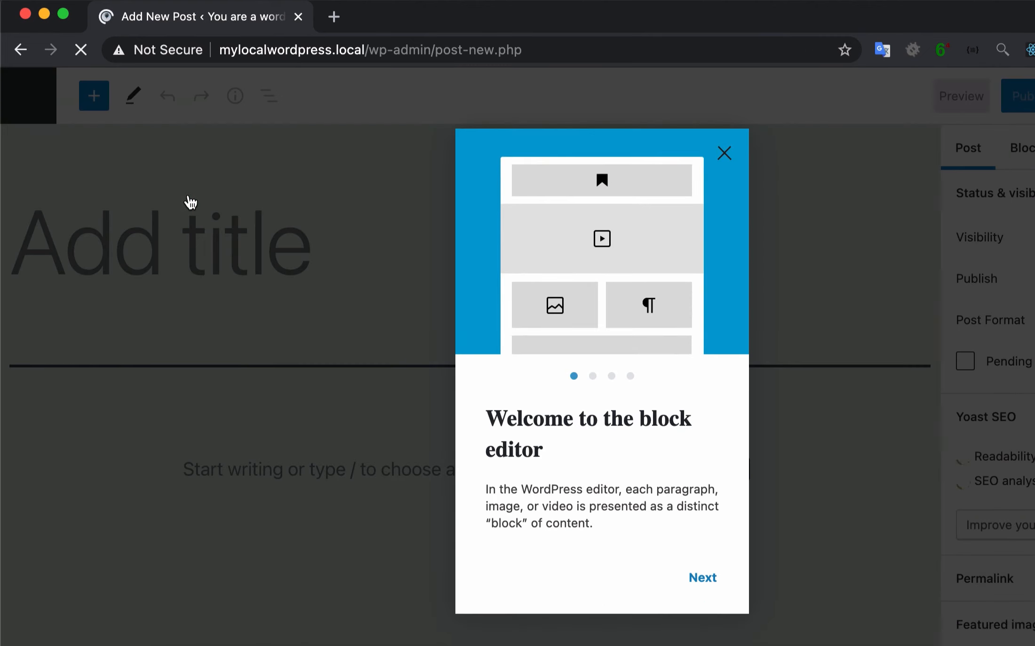
click(723, 155)
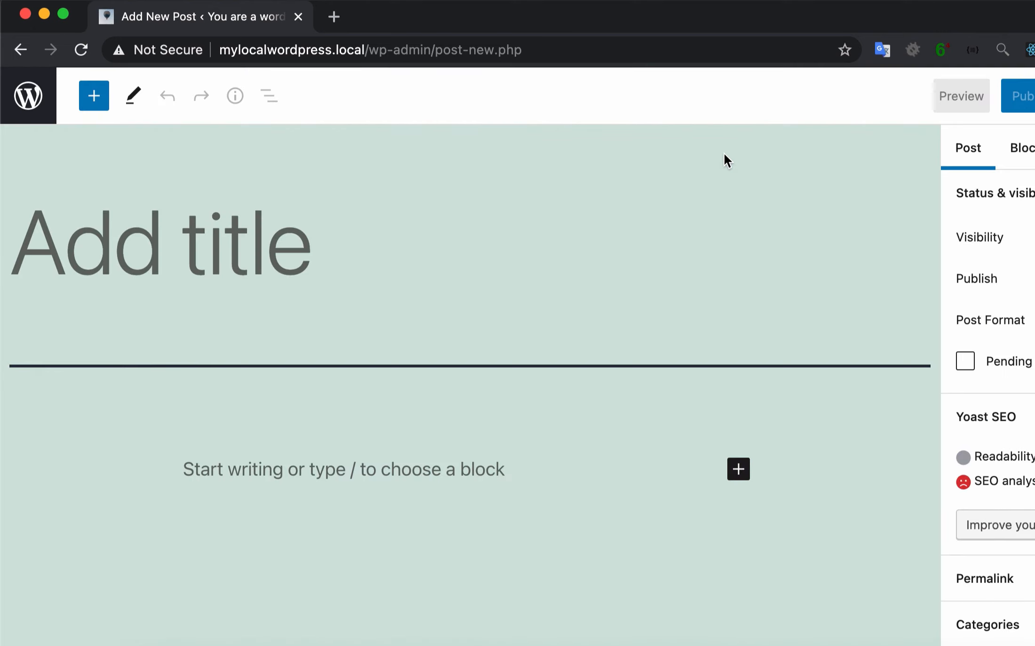